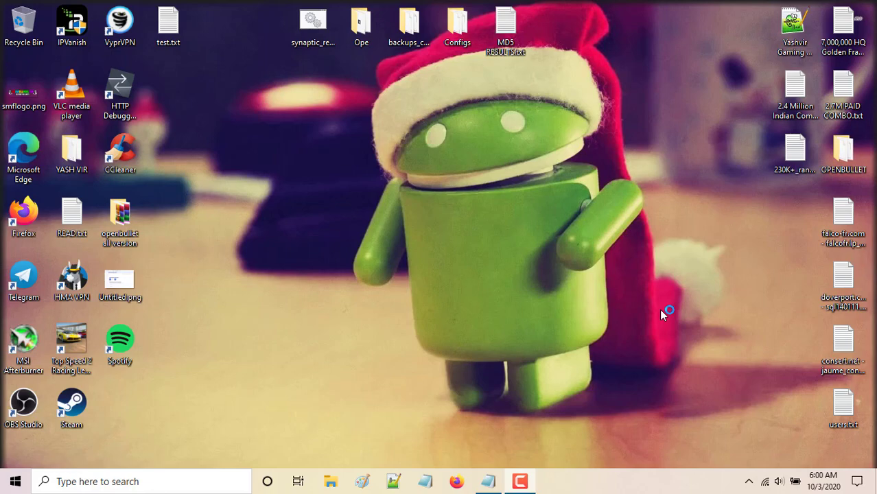
Move the synaptic remover batch file to the middle of the desktop and run it as administrator.
right_click(493, 202)
left_click(527, 255)
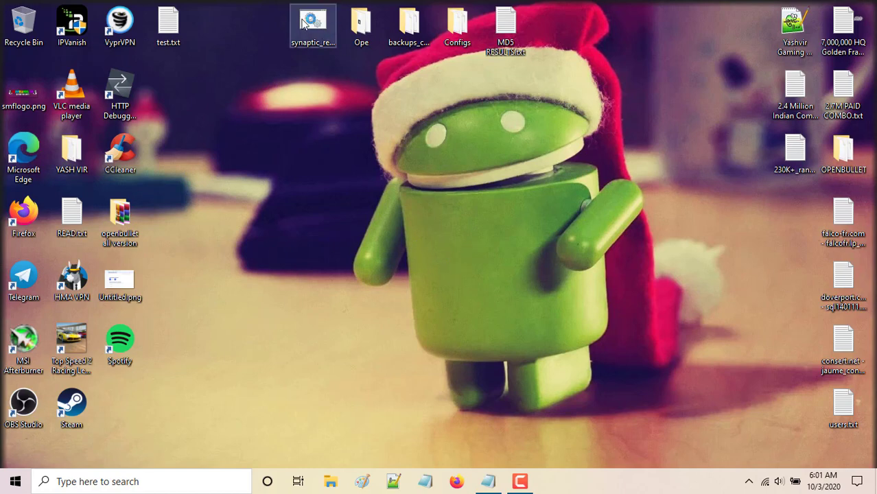
left_click_drag(312, 24, 457, 154)
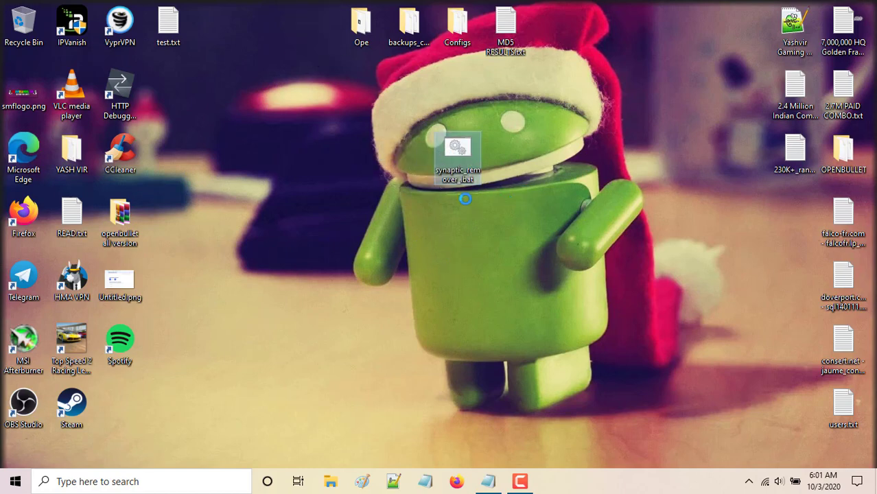
right_click(465, 199)
left_click(511, 166)
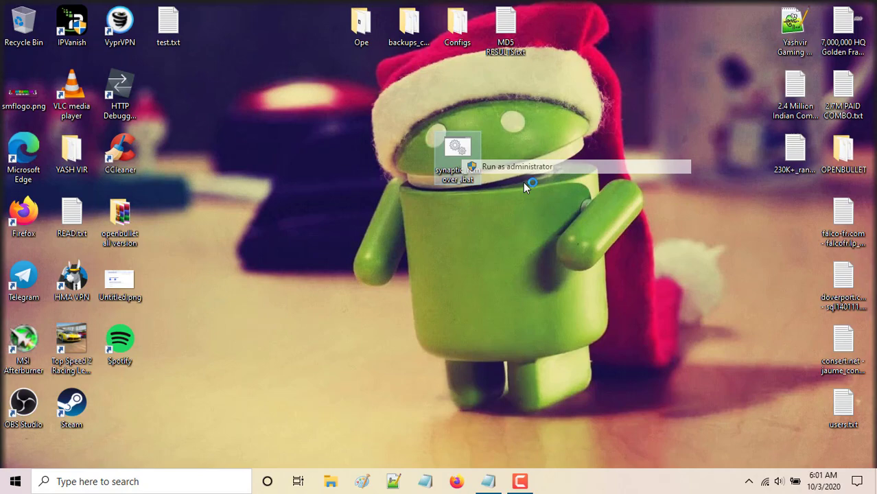
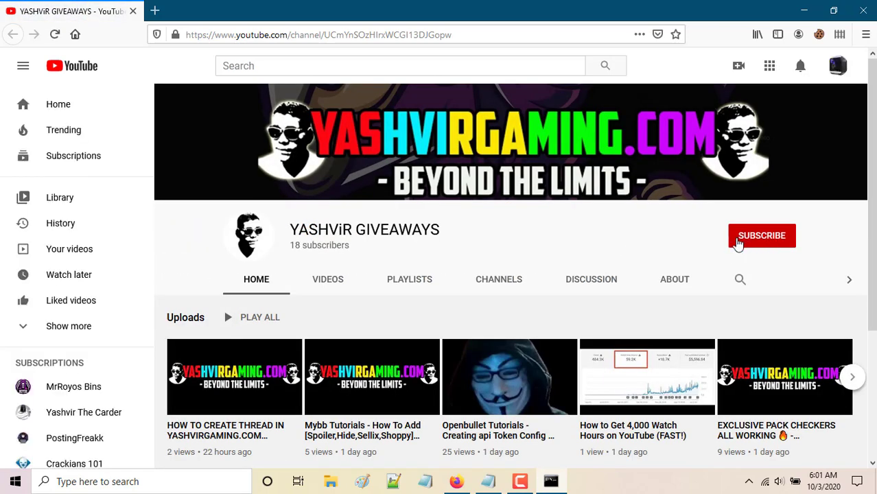
Subscribe to the YASHViR GIVEAWAYS YouTube channel and set its notifications to All.
left_click(758, 243)
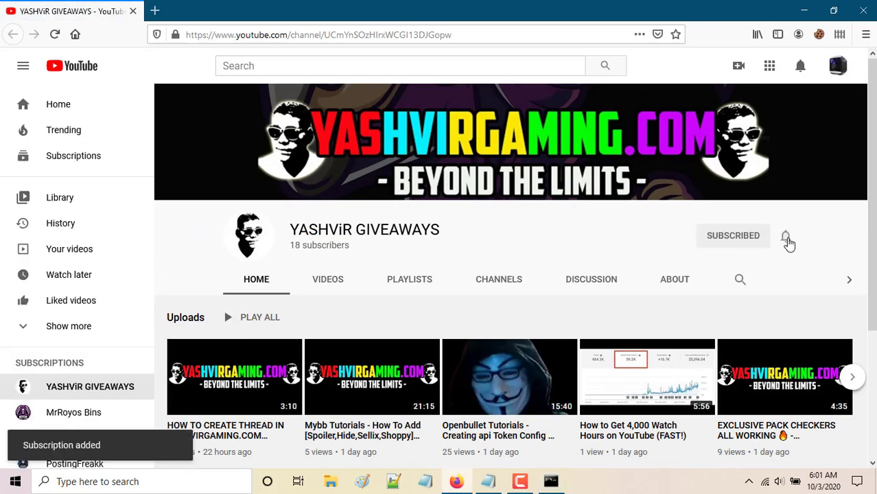
left_click(787, 240)
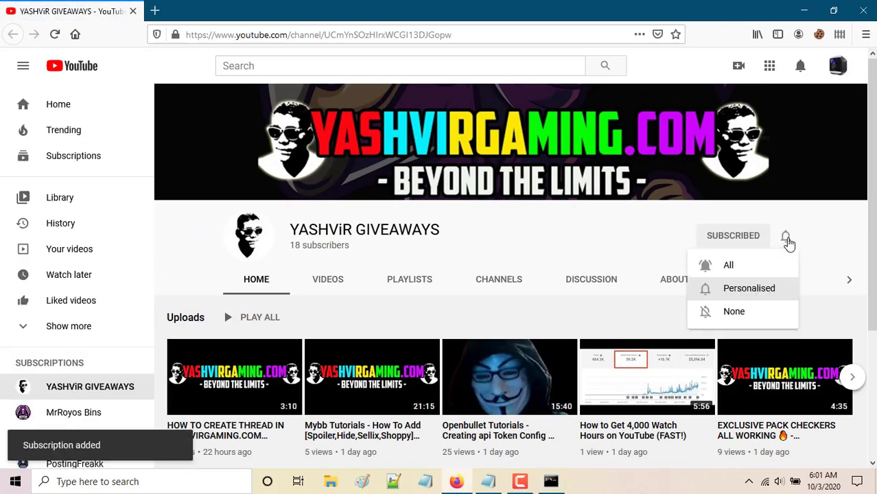
left_click(737, 268)
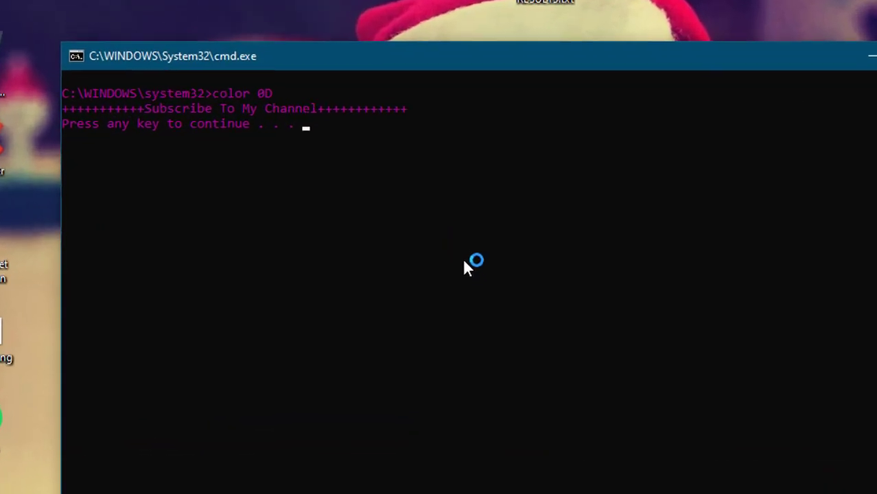
Continue the remover script through its pauses to terminate Synaptics.exe, and return the batch file icon to the desktop's upper row.
key("Return")
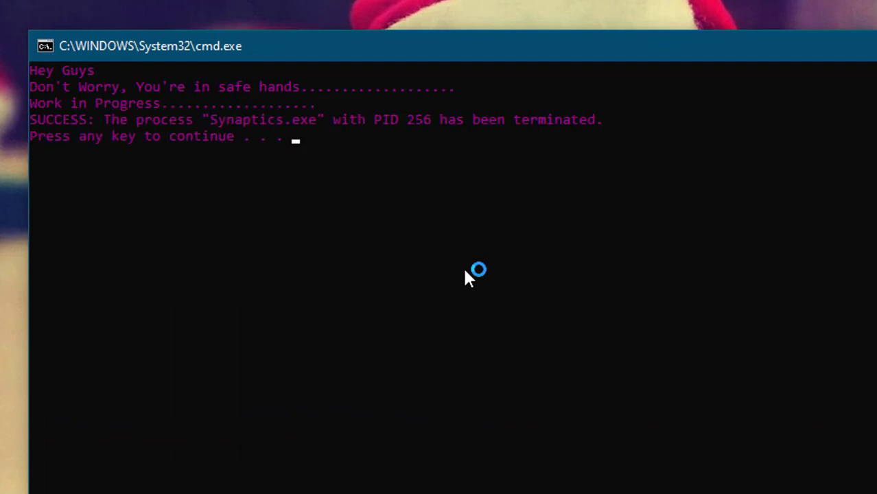
left_click_drag(425, 59, 508, 71)
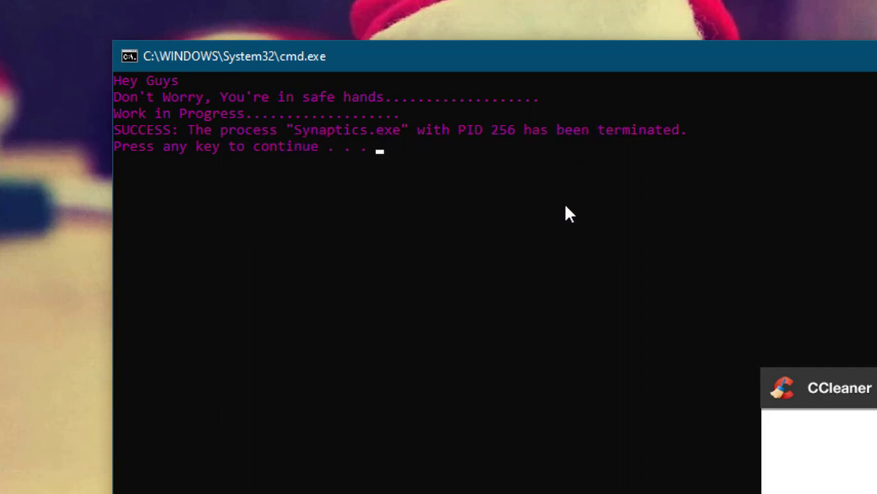
key("Return")
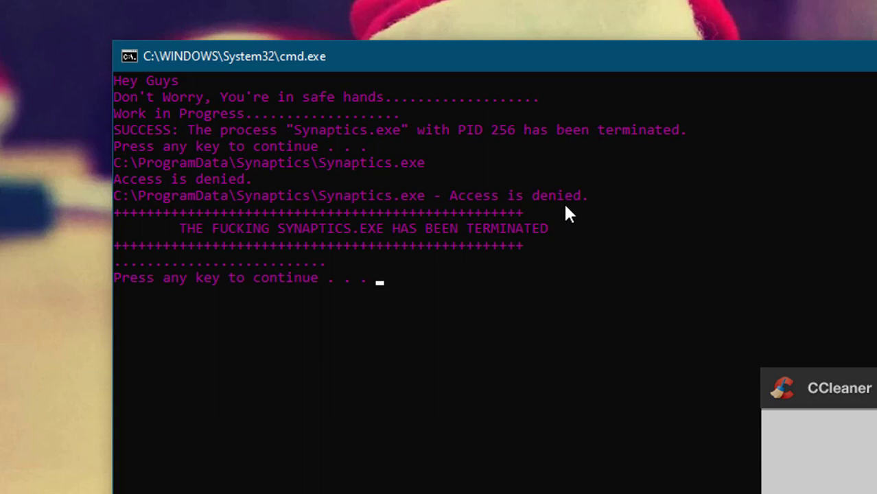
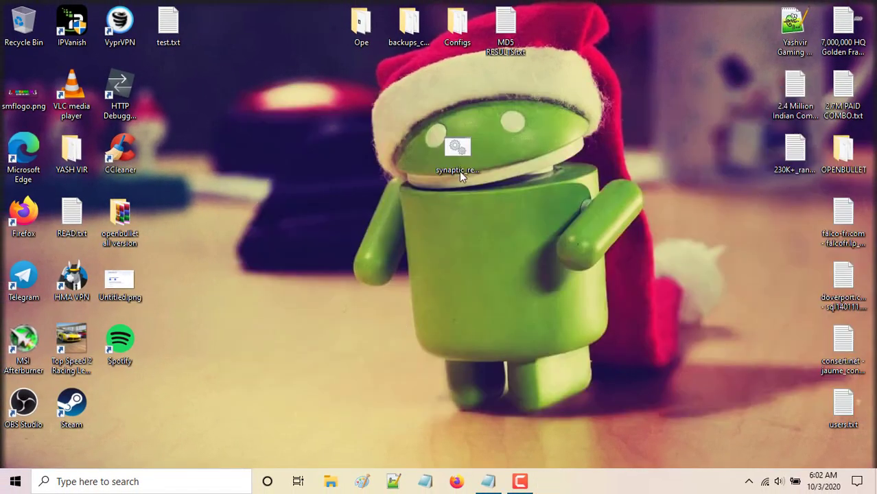
left_click_drag(459, 171, 320, 48)
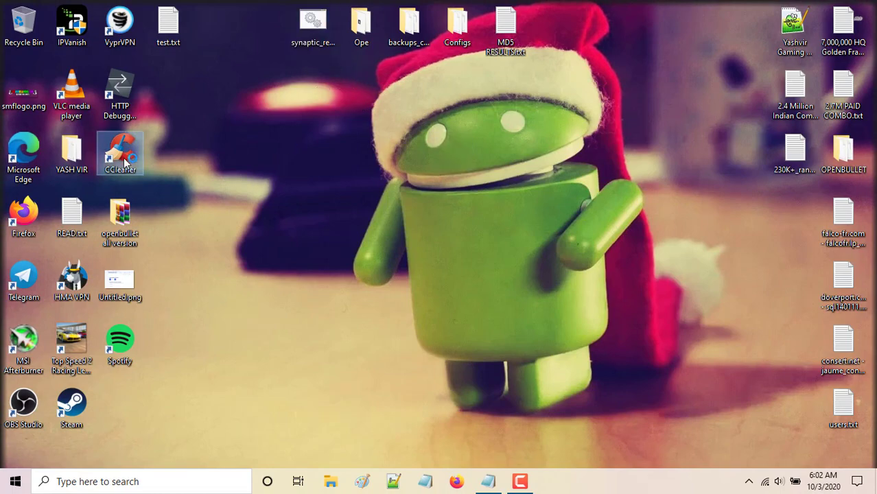
Switch to CCleaner by running it as administrator, and dismiss the startup licence key prompt.
right_click(131, 169)
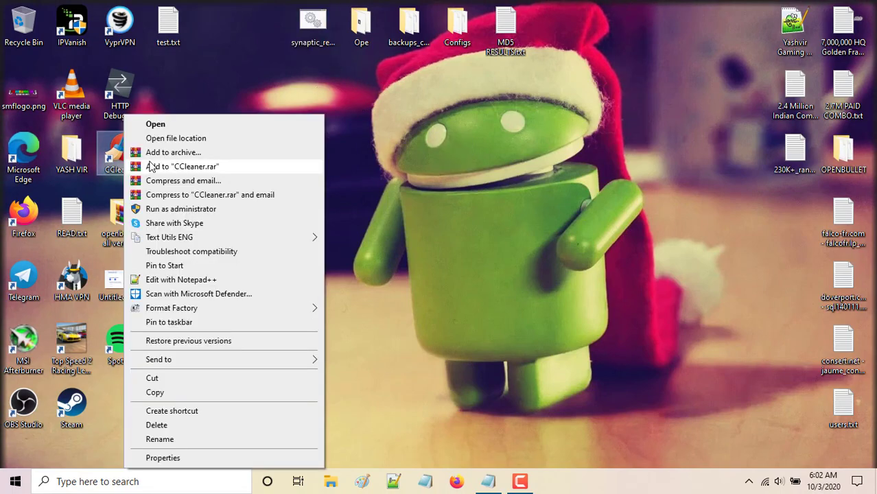
left_click(162, 208)
left_click(464, 319)
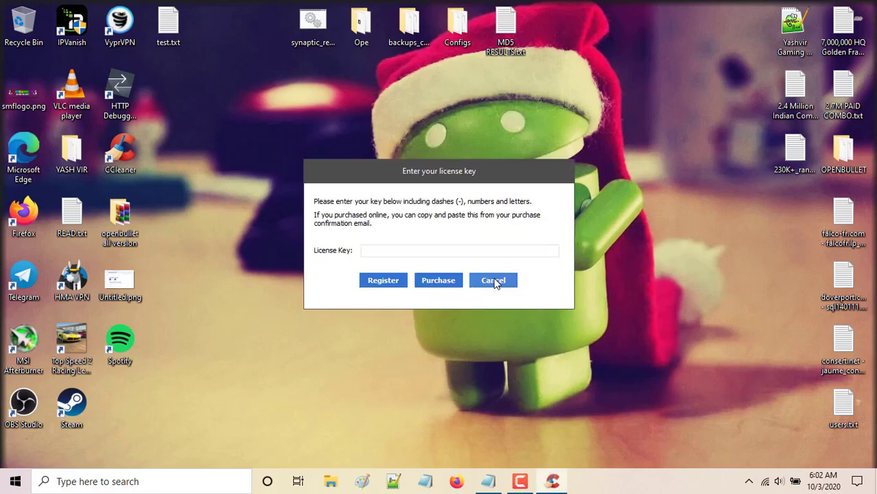
left_click(489, 280)
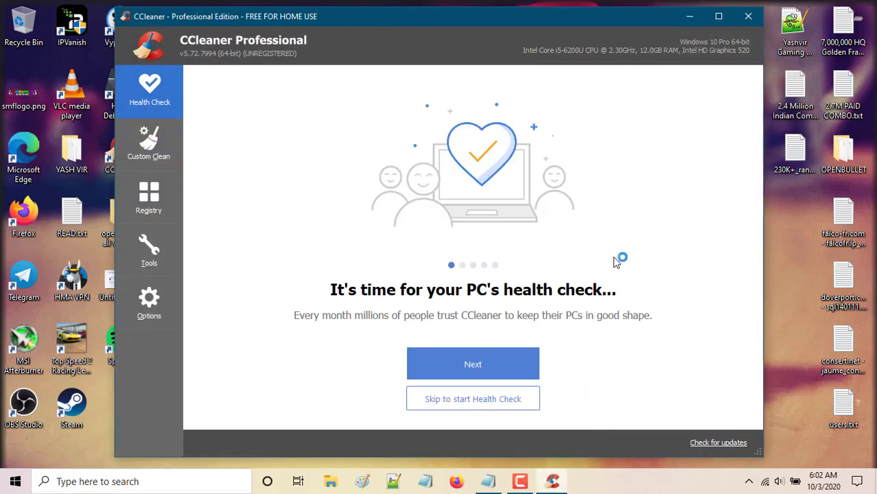
left_click_drag(366, 26, 416, 35)
Open the licence key entry from the unregistered version label and turn off the computer's Wi-Fi.
left_click(320, 60)
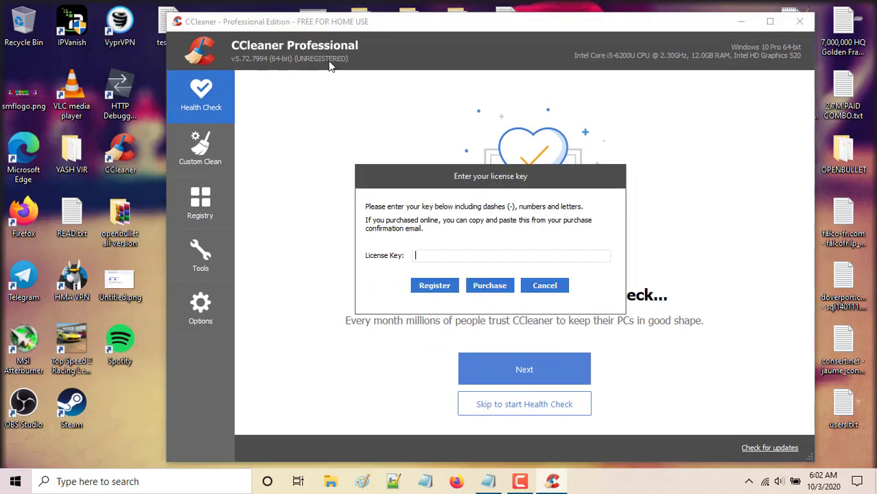
left_click(765, 481)
left_click(671, 446)
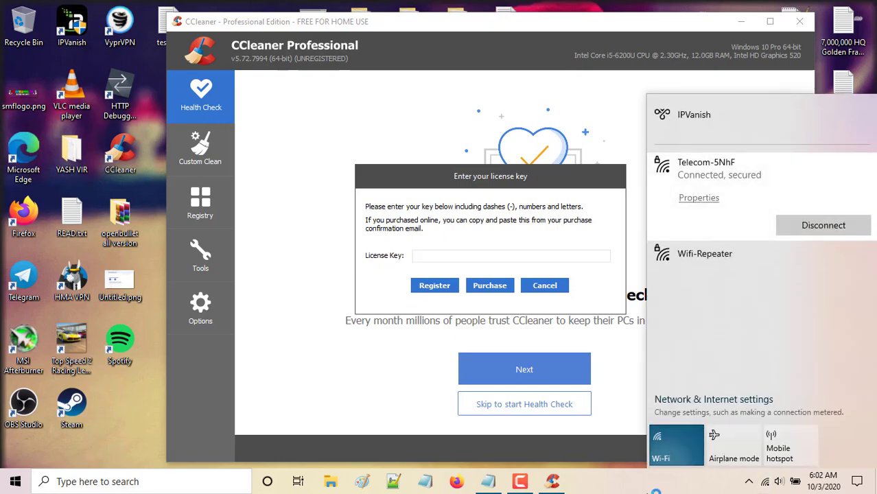
Paste the licence key, enter the registration name and register CCleaner Professional.
left_click(395, 481)
right_click(460, 258)
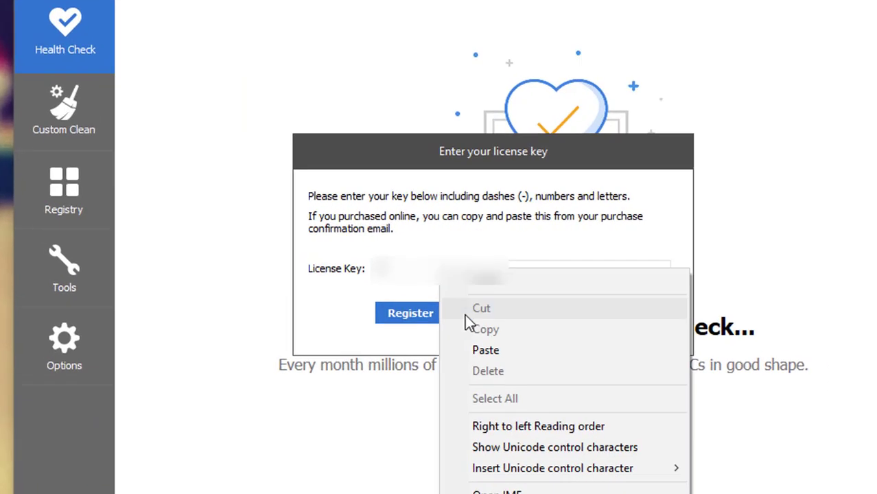
left_click(485, 315)
left_click(437, 289)
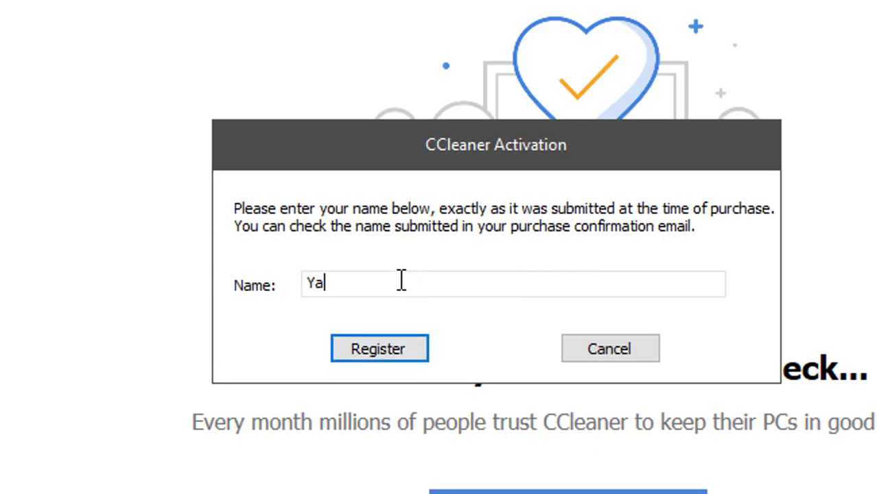
type("YashvirGaming")
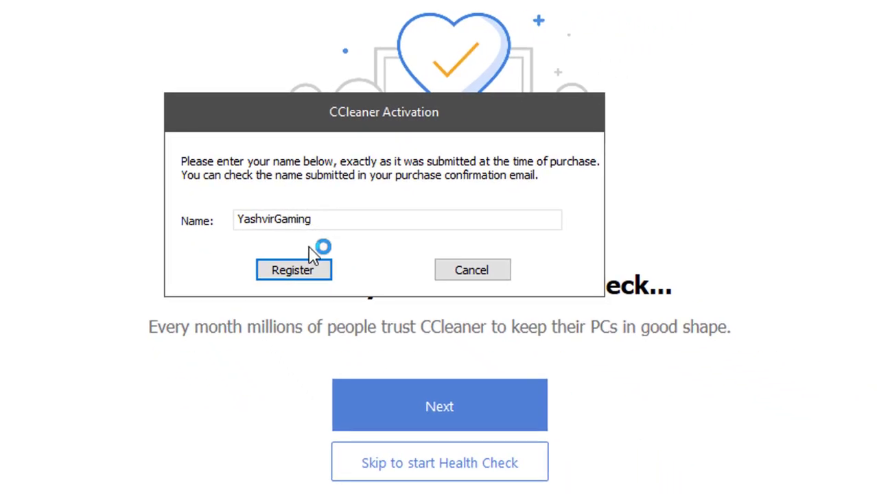
left_click(299, 271)
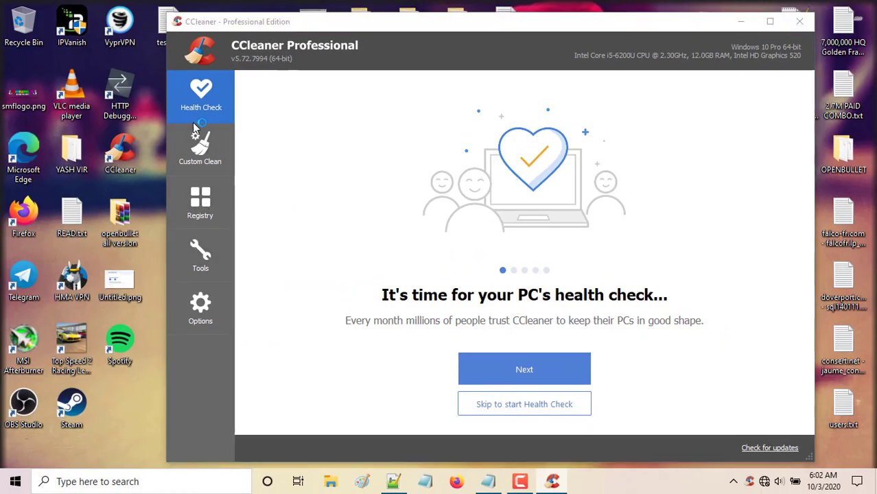
Disable the Synaptics Pointing Device Driver entry in CCleaner's list of Windows startup programs.
left_click(200, 261)
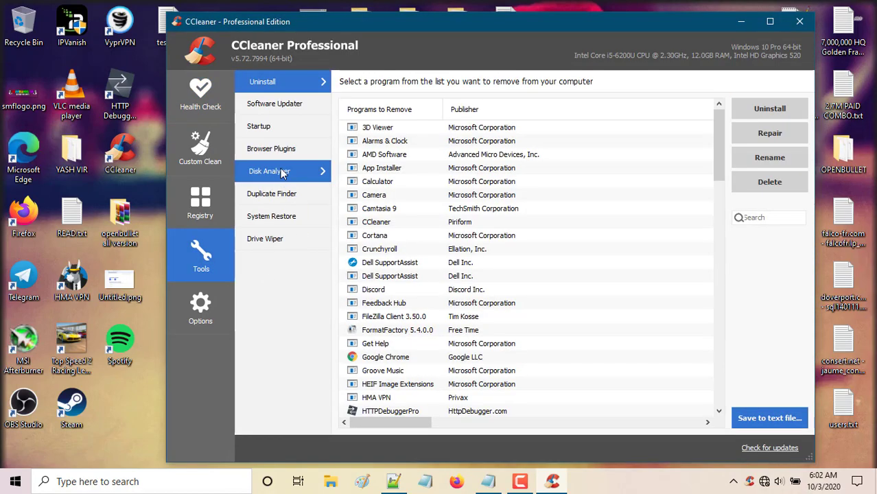
left_click(270, 127)
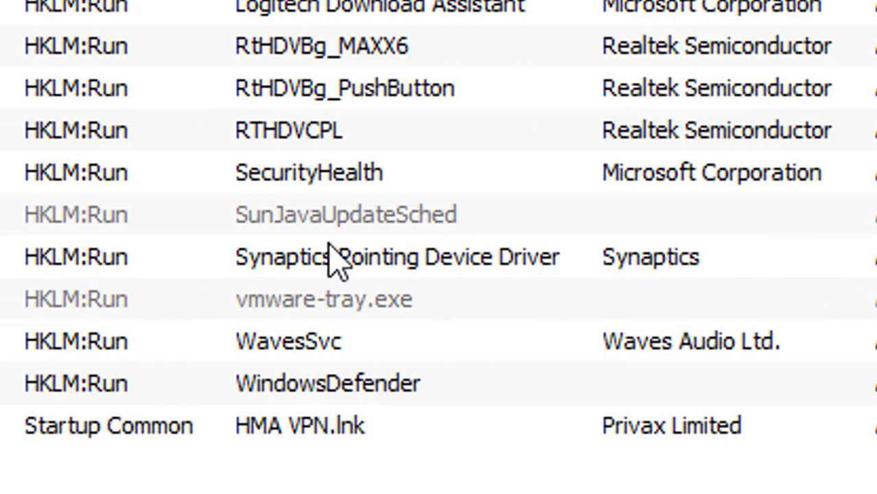
left_click(414, 361)
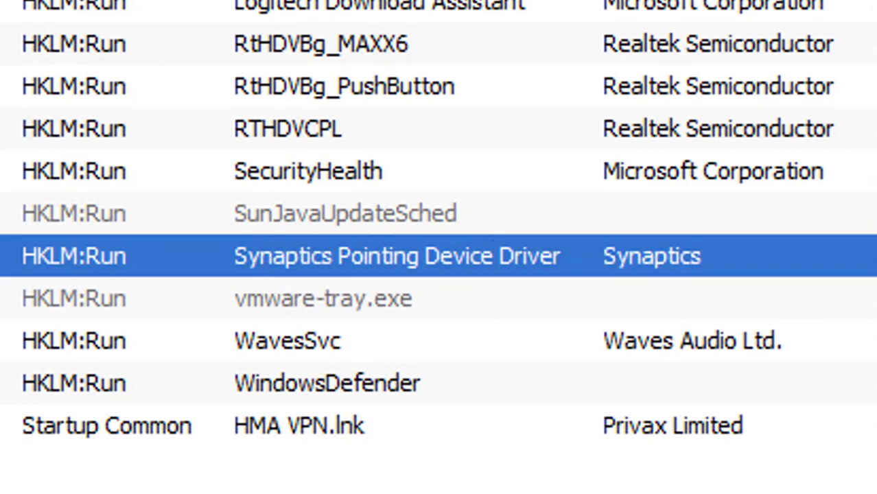
right_click(450, 251)
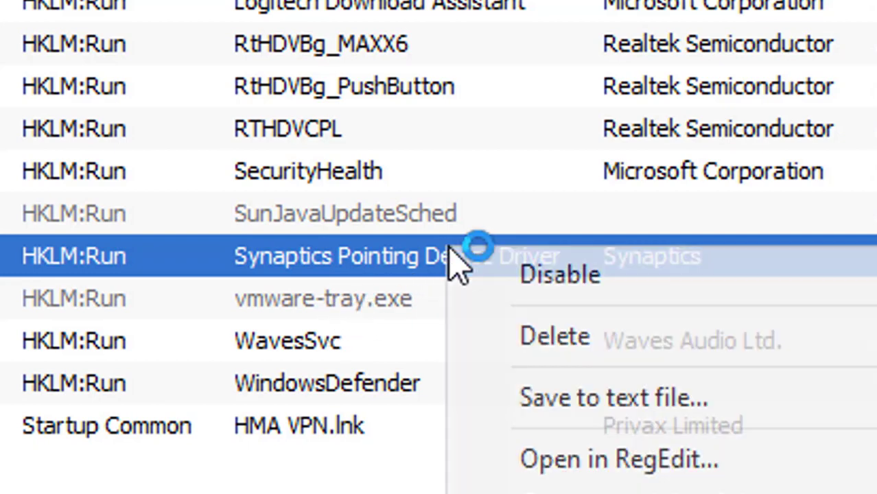
left_click(598, 274)
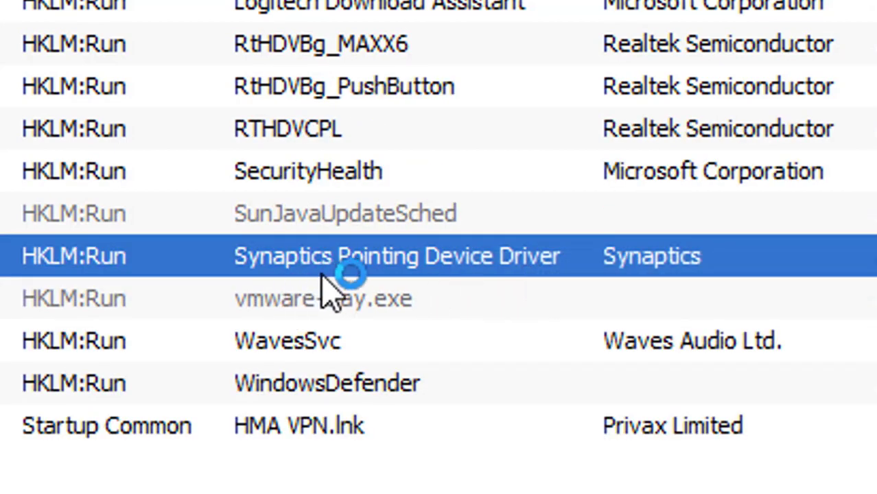
Permanently delete the Synaptics Pointing Device Driver entry from the startup programs.
right_click(387, 266)
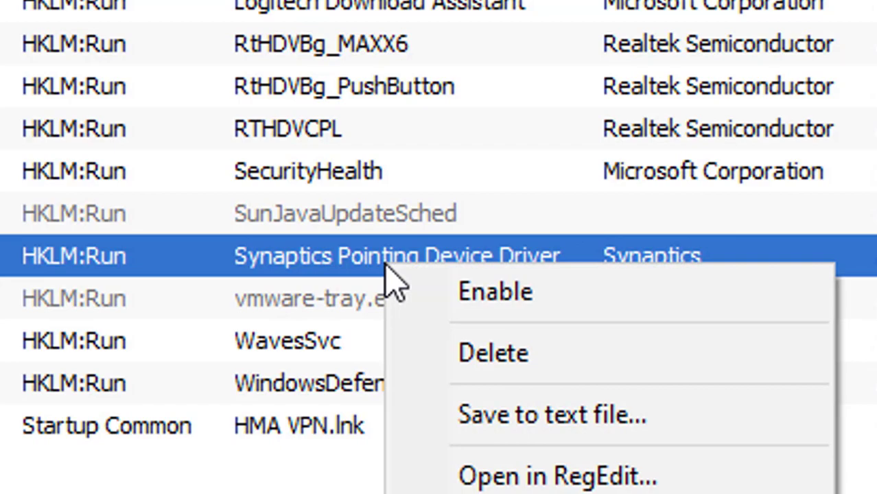
left_click(513, 352)
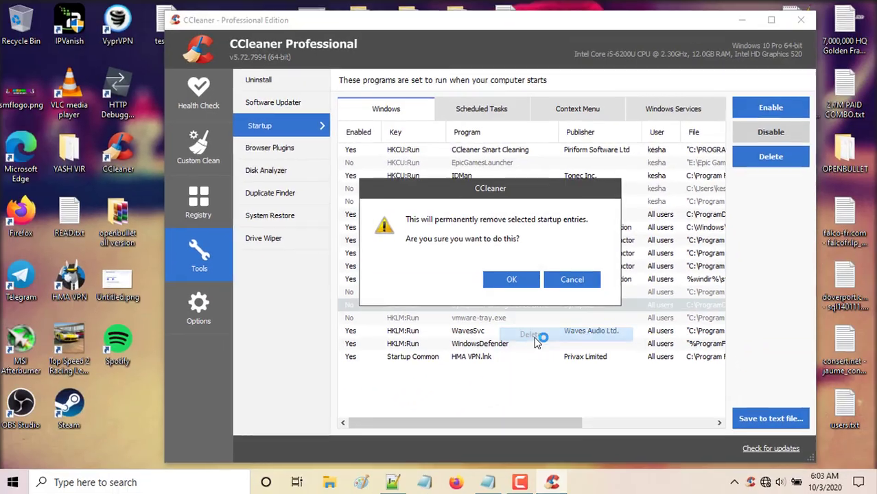
left_click(460, 202)
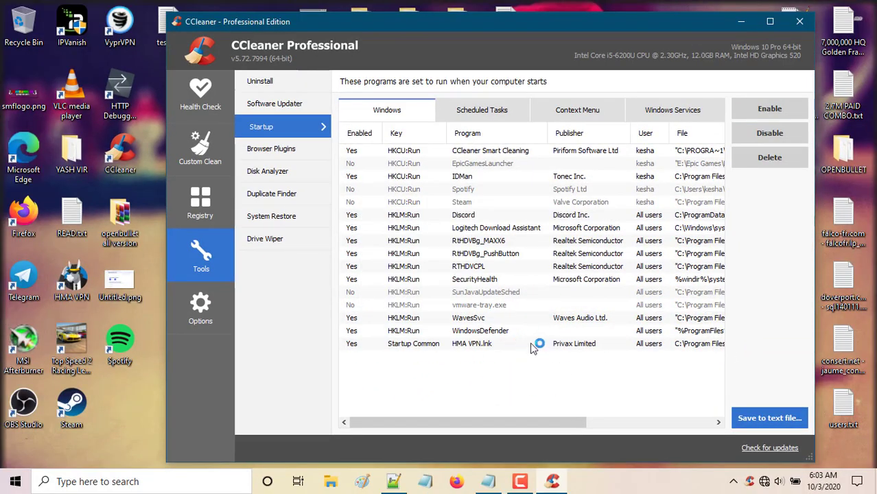
Scan the registry for issues and fix all selected issues without backing up the registry.
left_click(202, 202)
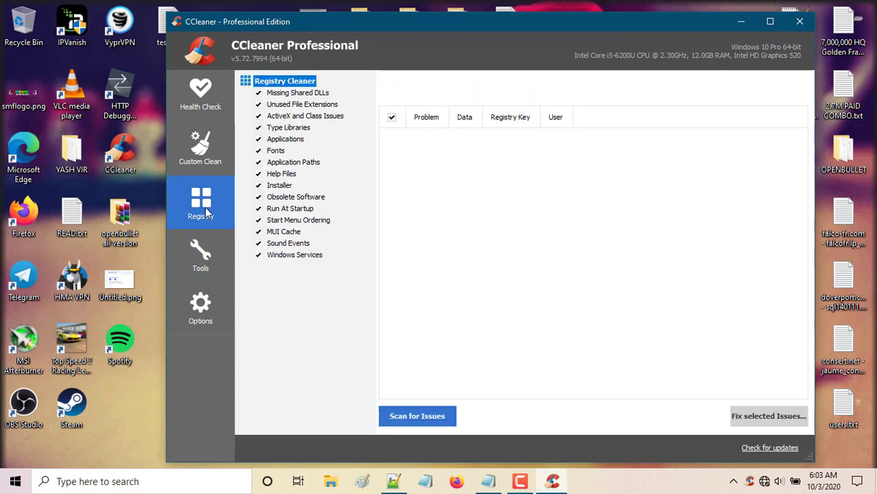
left_click(425, 416)
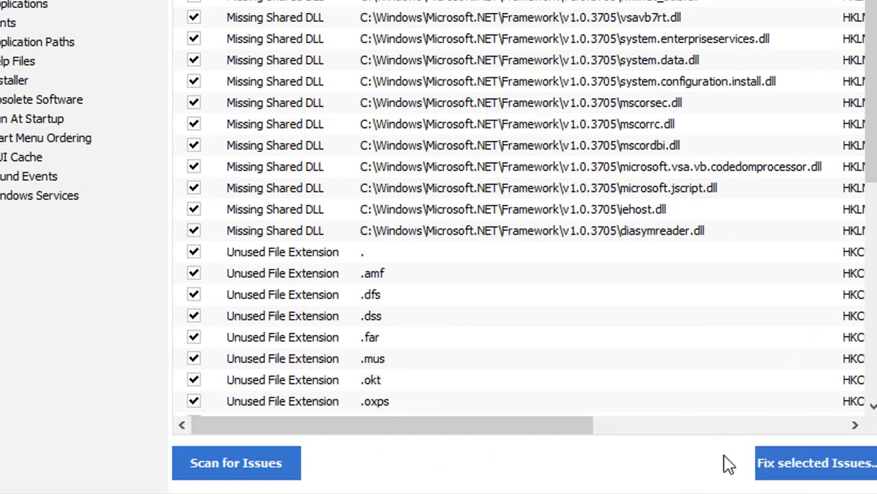
left_click(816, 473)
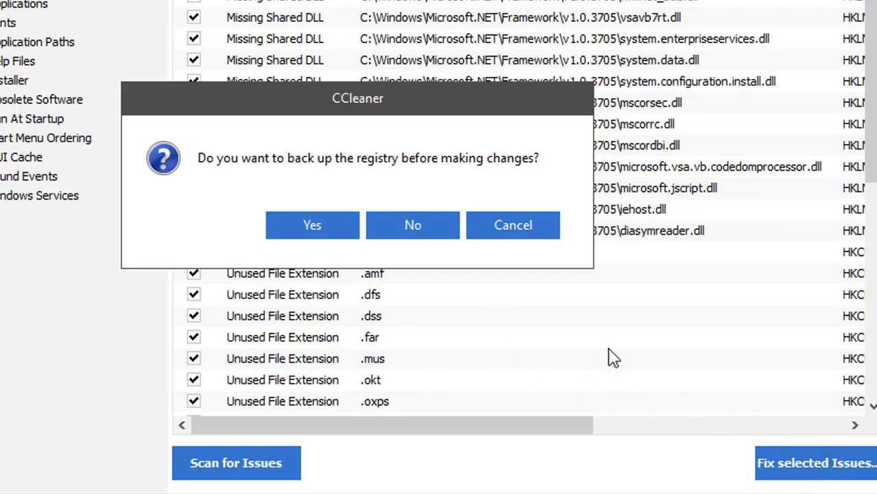
left_click(420, 226)
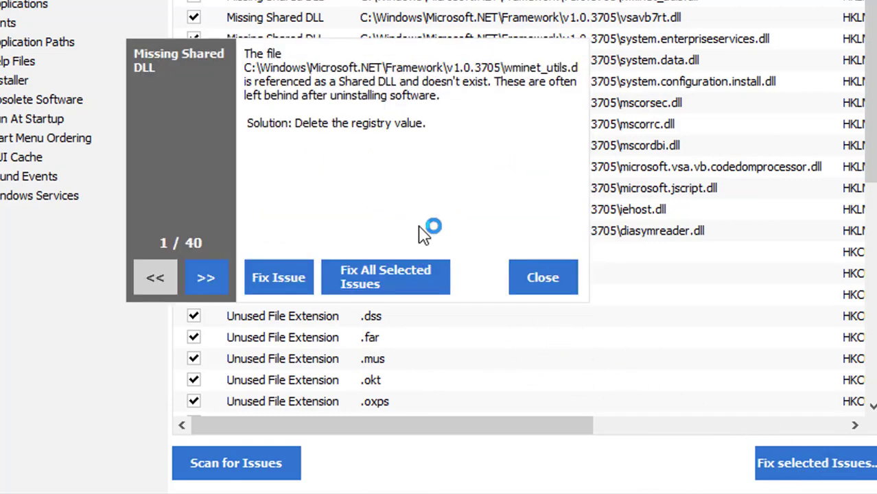
left_click(376, 280)
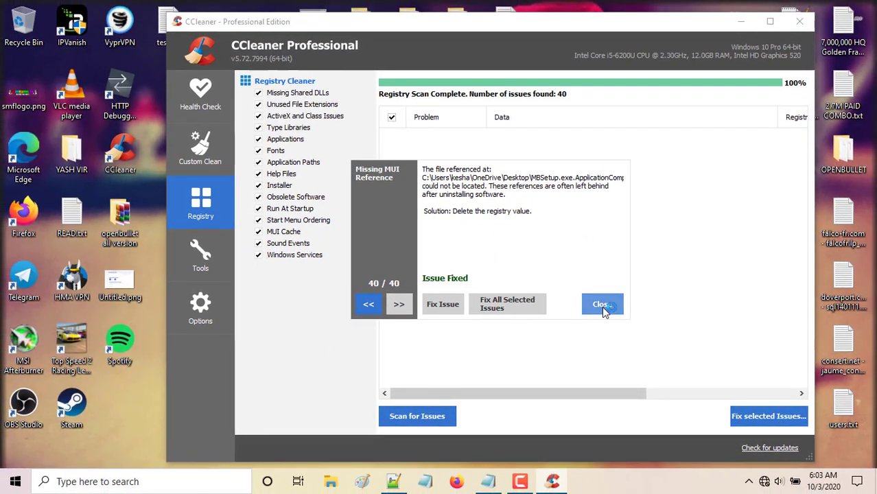
left_click(602, 303)
Review the Windows and Applications items selected for cleaning in Custom Clean.
left_click(206, 154)
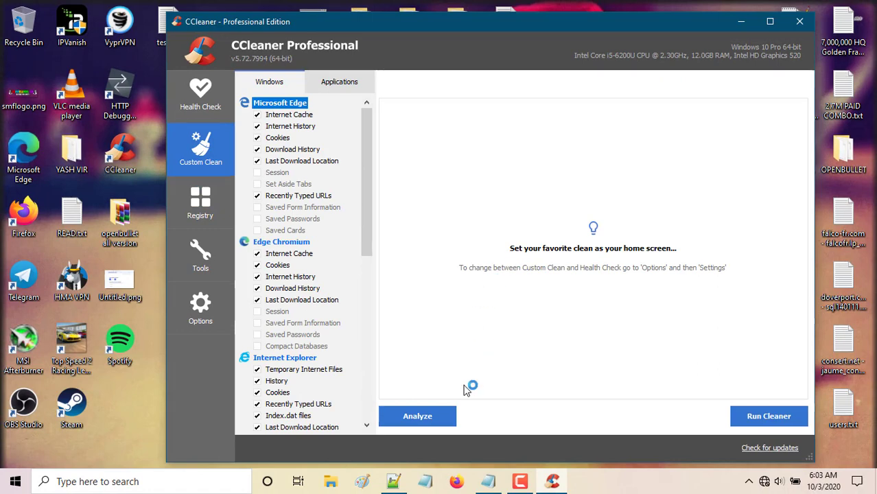
left_click(429, 417)
left_click(338, 85)
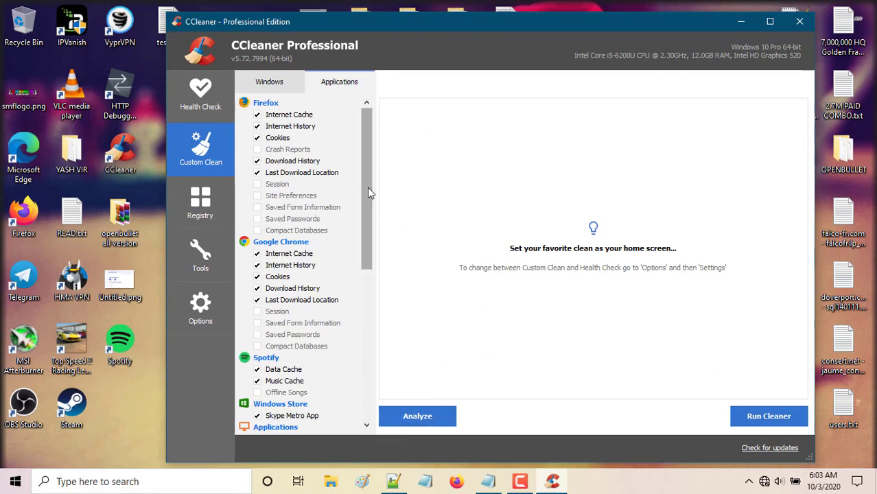
mouse_move(367, 187)
left_mouse_down()
mouse_move(367, 248)
mouse_move(366, 173)
left_mouse_up()
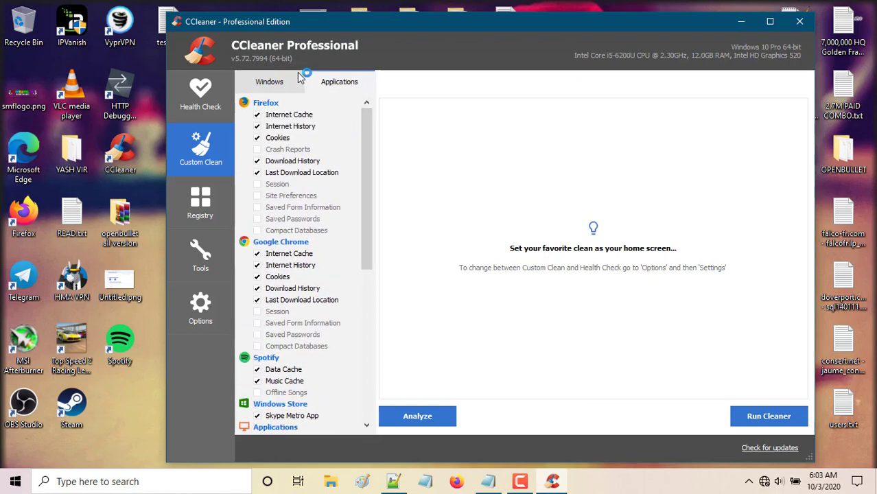
left_click(272, 84)
left_click_drag(372, 172, 386, 240)
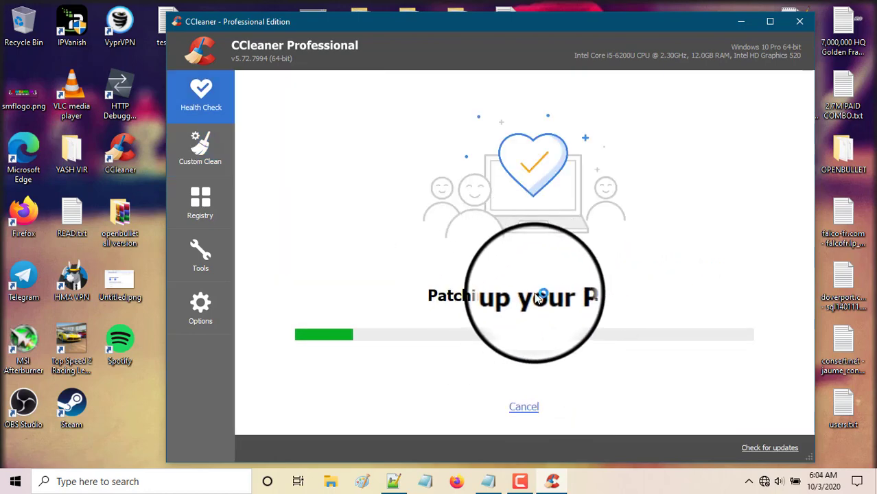
Minimize the CCleaner window and refresh the desktop twice.
left_click(741, 22)
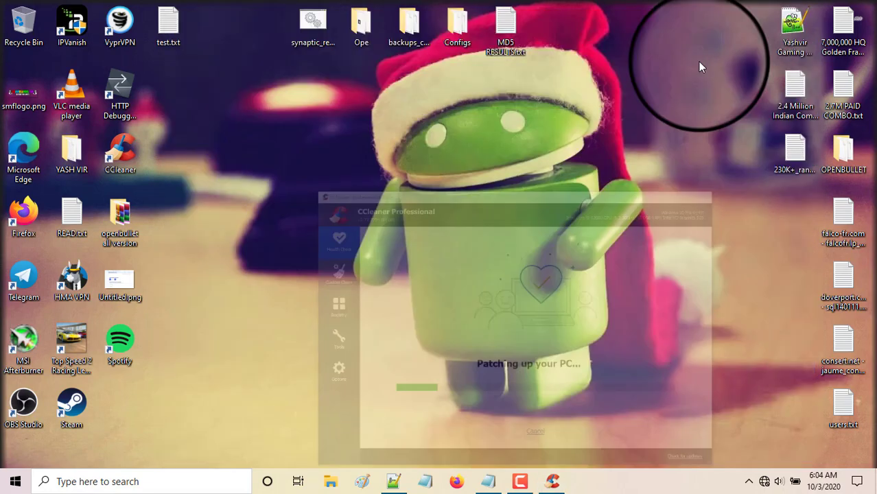
right_click(452, 151)
left_click(483, 212)
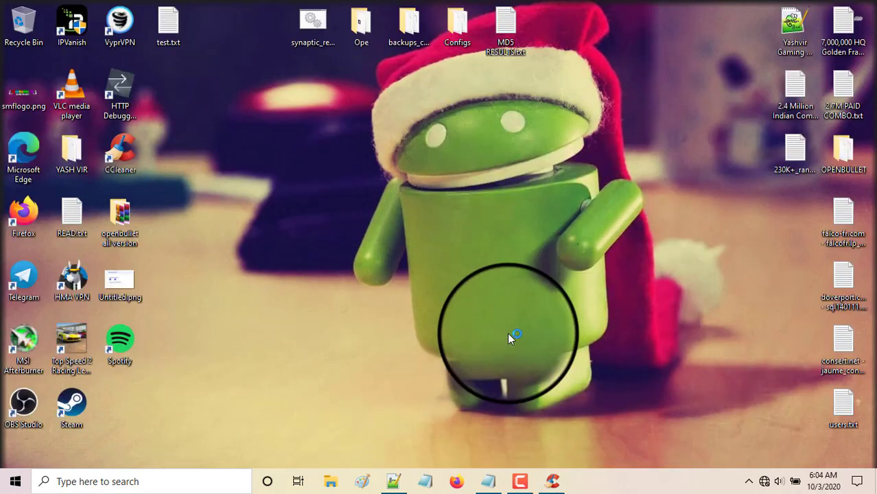
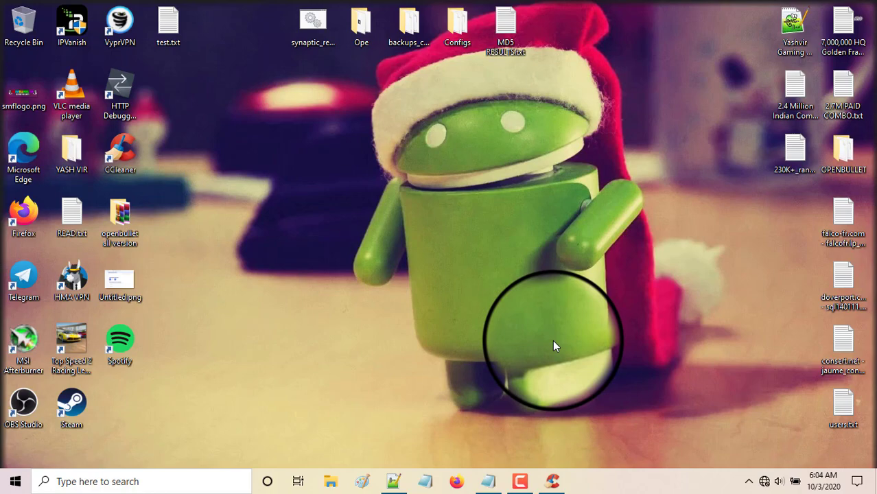
right_click(464, 169)
left_click(523, 218)
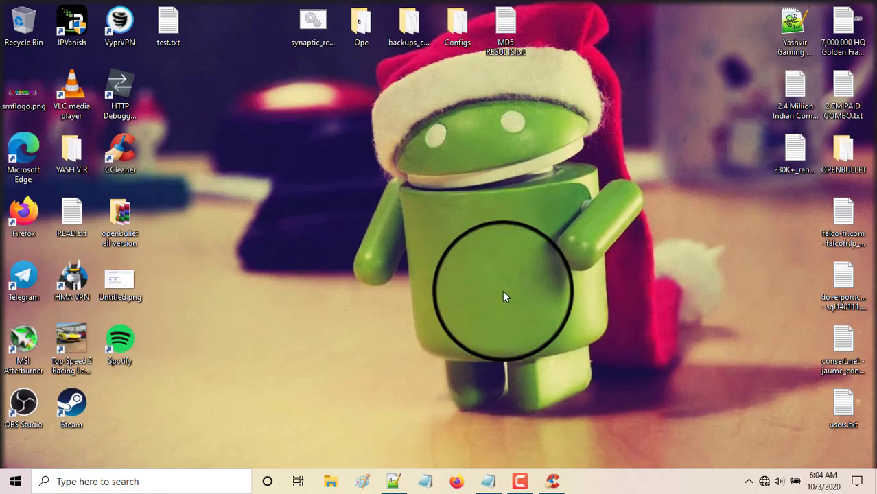
Restart the computer.
left_click(5, 487)
left_click(15, 450)
left_click(53, 422)
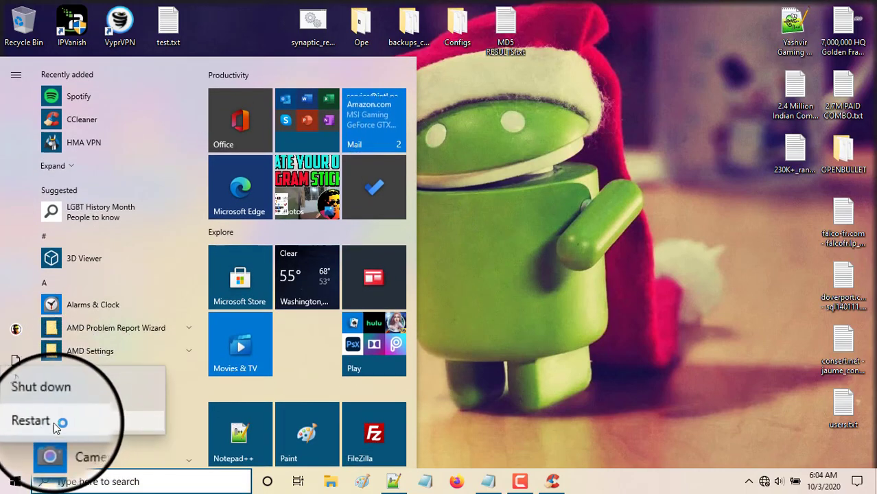